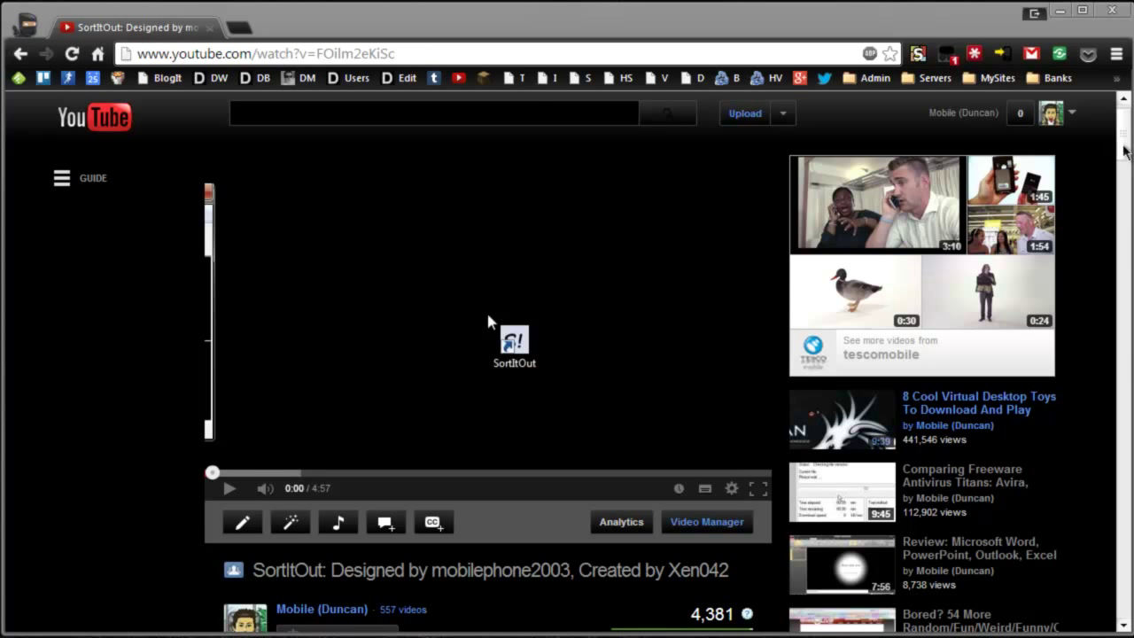
# Look through the comments on the SortItOut video page
pyautogui.scroll(-10, 488, 321)
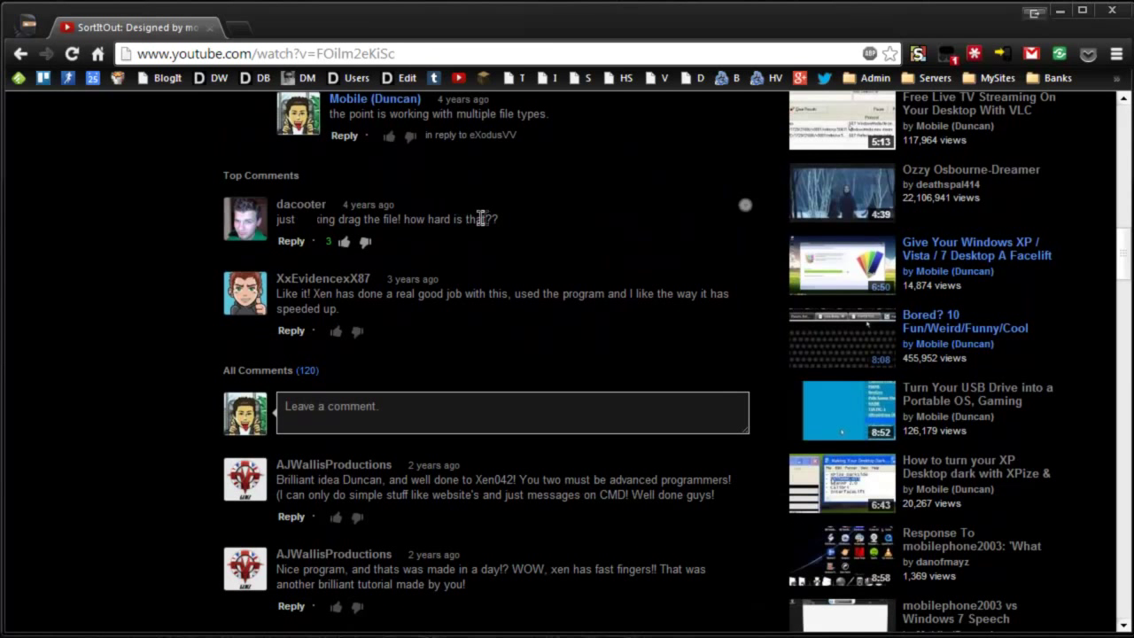
# Reposition DropIt's floating target image on the desktop, hide it to the system tray and restore it
pyautogui.moveTo(5, 257); pyautogui.dragTo(520, 157)
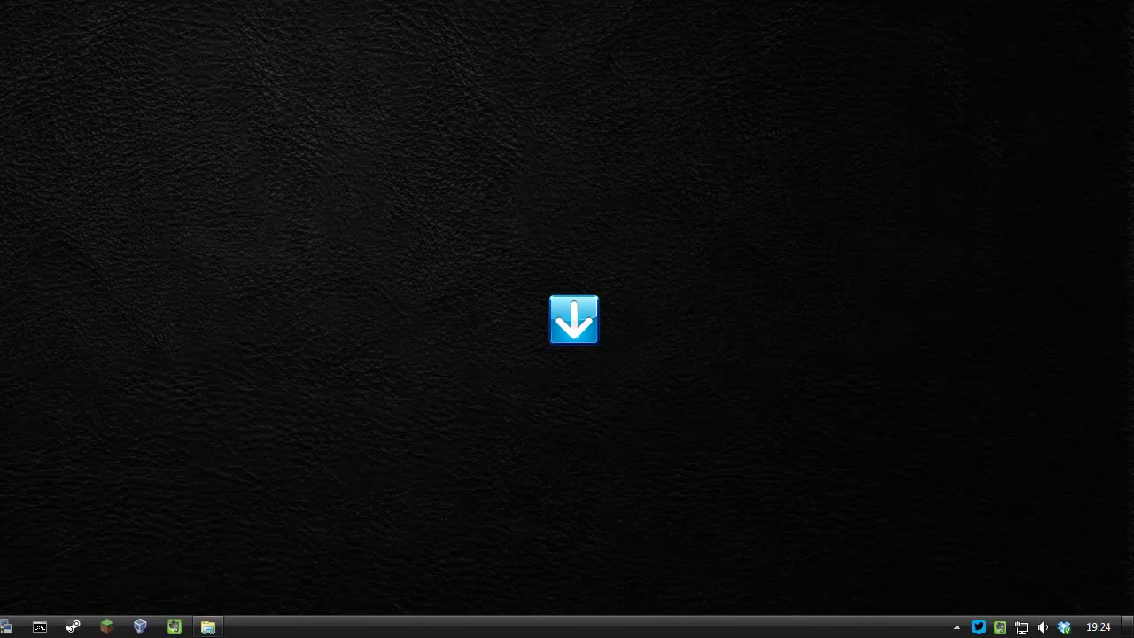
pyautogui.moveTo(584, 323)
pyautogui.mouseDown()
pyautogui.moveTo(622, 299)
pyautogui.moveTo(553, 277)
pyautogui.moveTo(639, 220)
pyautogui.moveTo(437, 217)
pyautogui.moveTo(689, 233)
pyautogui.moveTo(571, 303)
pyautogui.moveTo(576, 313)
pyautogui.mouseUp()
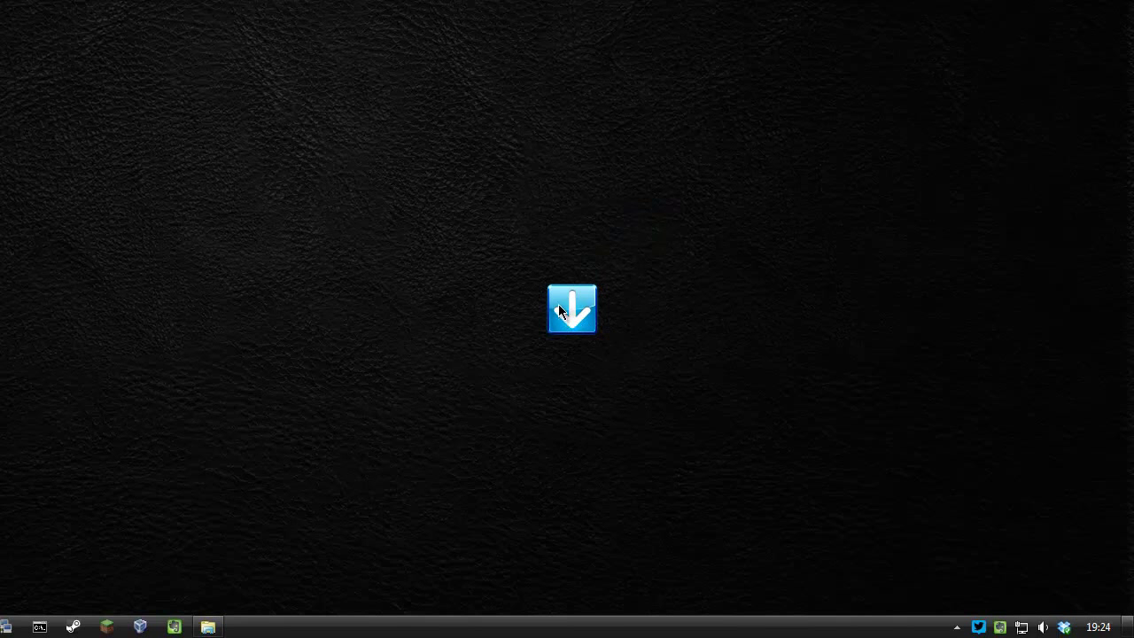
pyautogui.rightClick(560, 304)
pyautogui.click(608, 401)
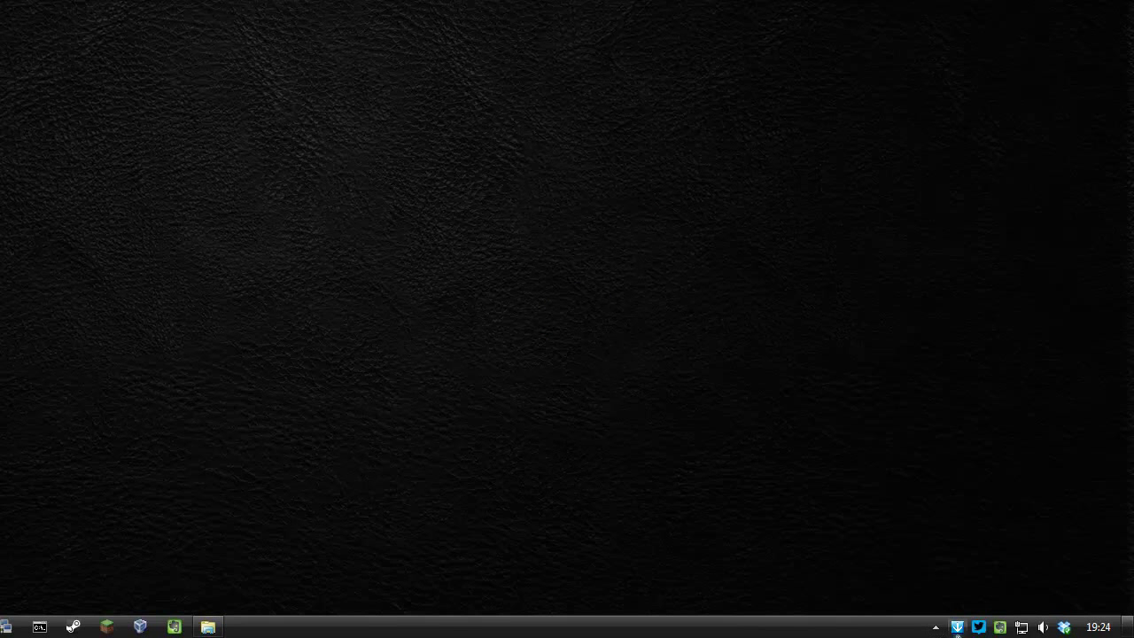
pyautogui.click(956, 629)
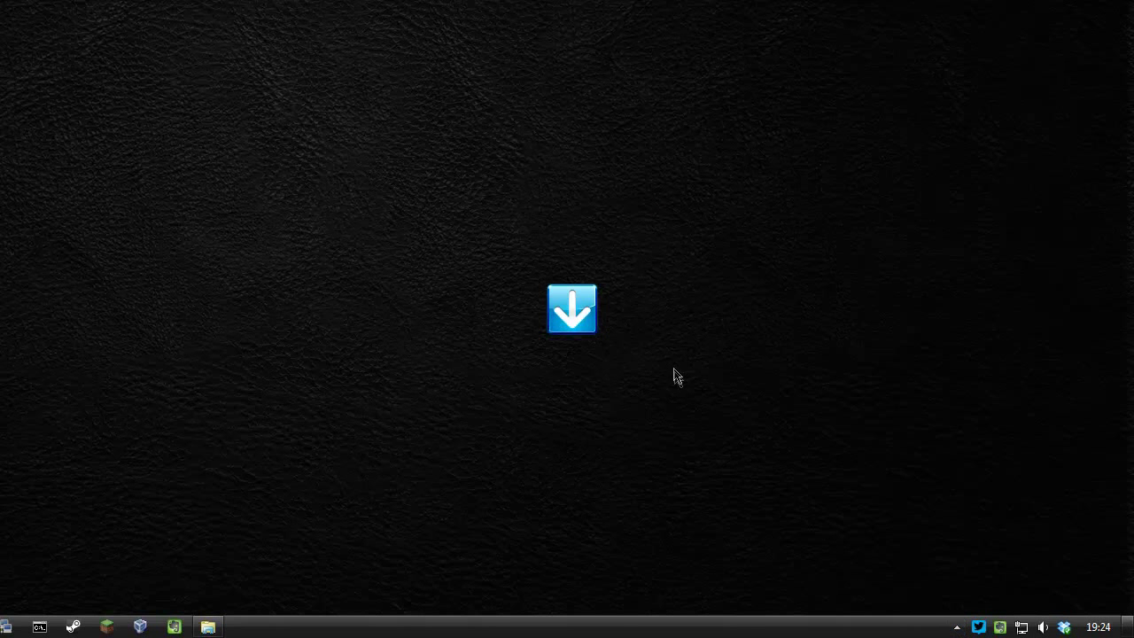
# Review the file associations of DropIt's Default profile and close the list
pyautogui.rightClick(565, 306)
pyautogui.click(618, 320)
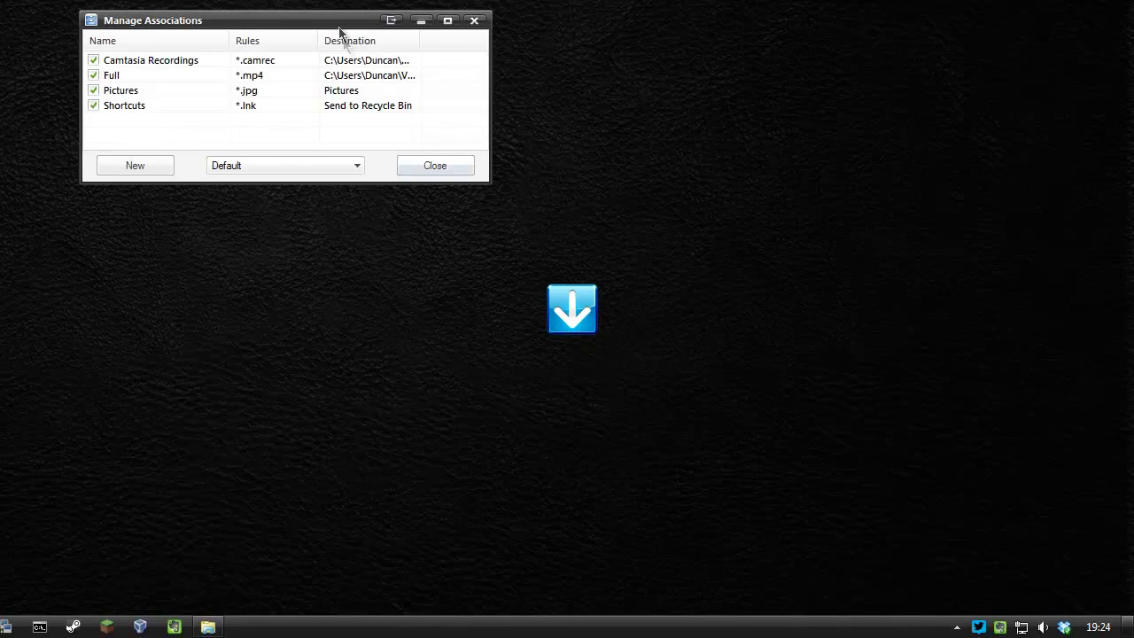
pyautogui.moveTo(340, 21); pyautogui.dragTo(598, 189)
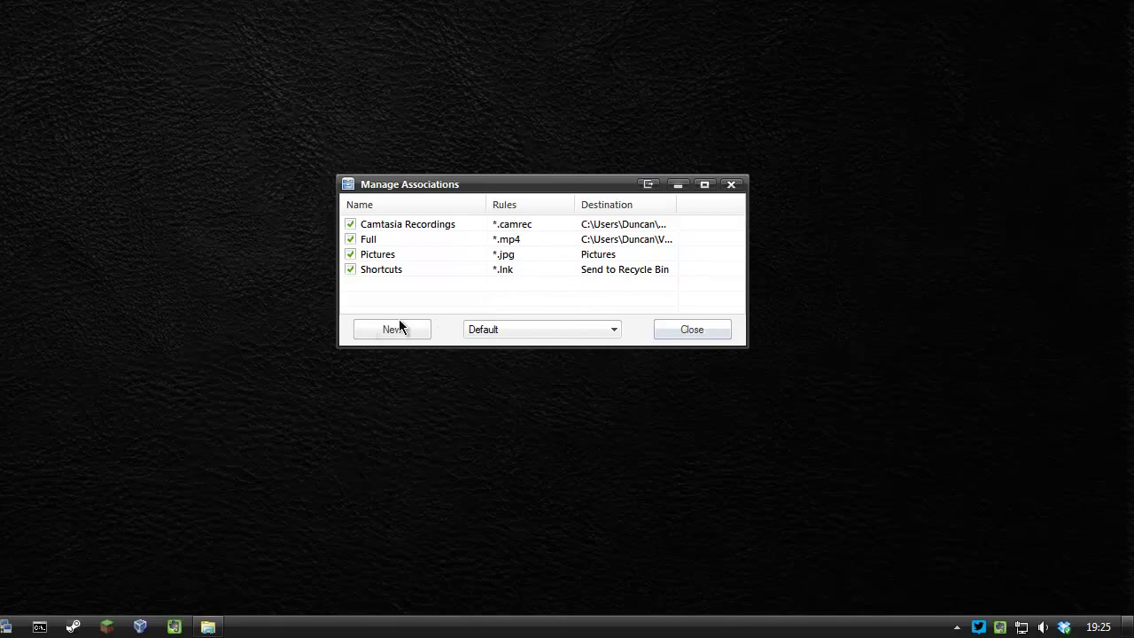
pyautogui.click(728, 331)
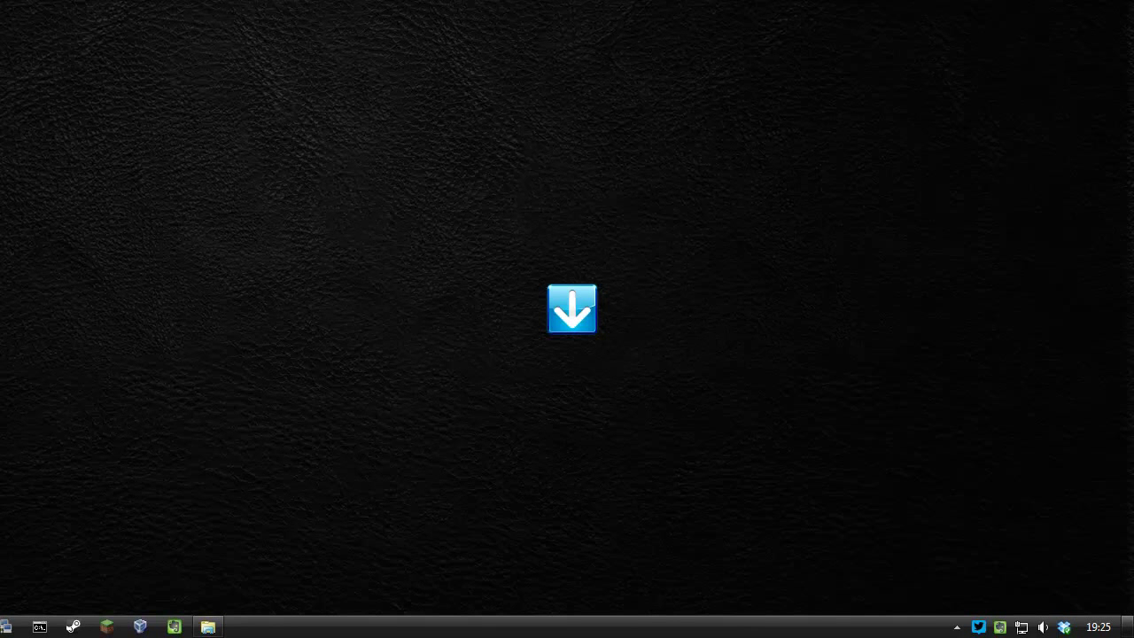
# Drop test.txt onto the DropIt target and start creating an association named test for *.txt files
pyautogui.moveTo(493, 0); pyautogui.dragTo(572, 309)
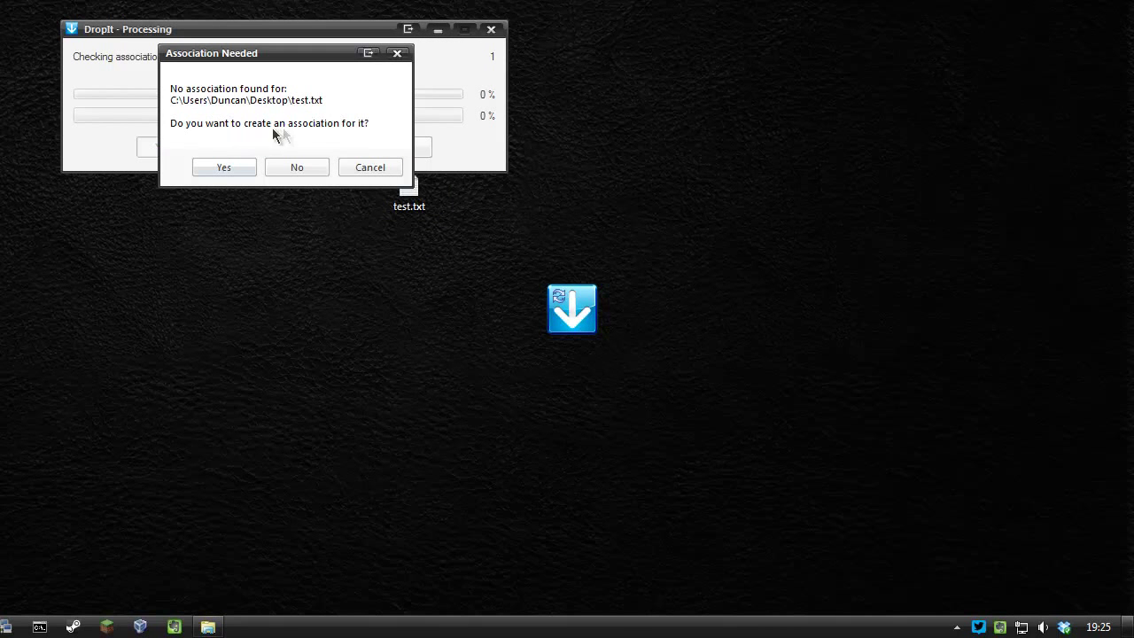
pyautogui.click(224, 168)
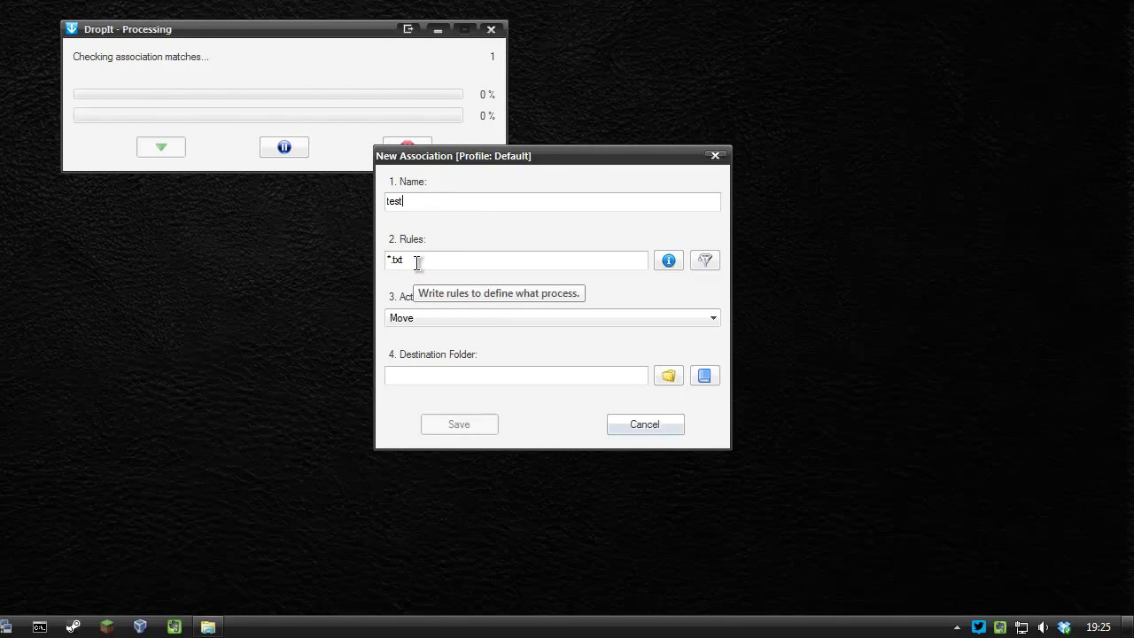
# Examine the rule syntax examples, additional filters and available actions for the new association without changing them
pyautogui.click(668, 262)
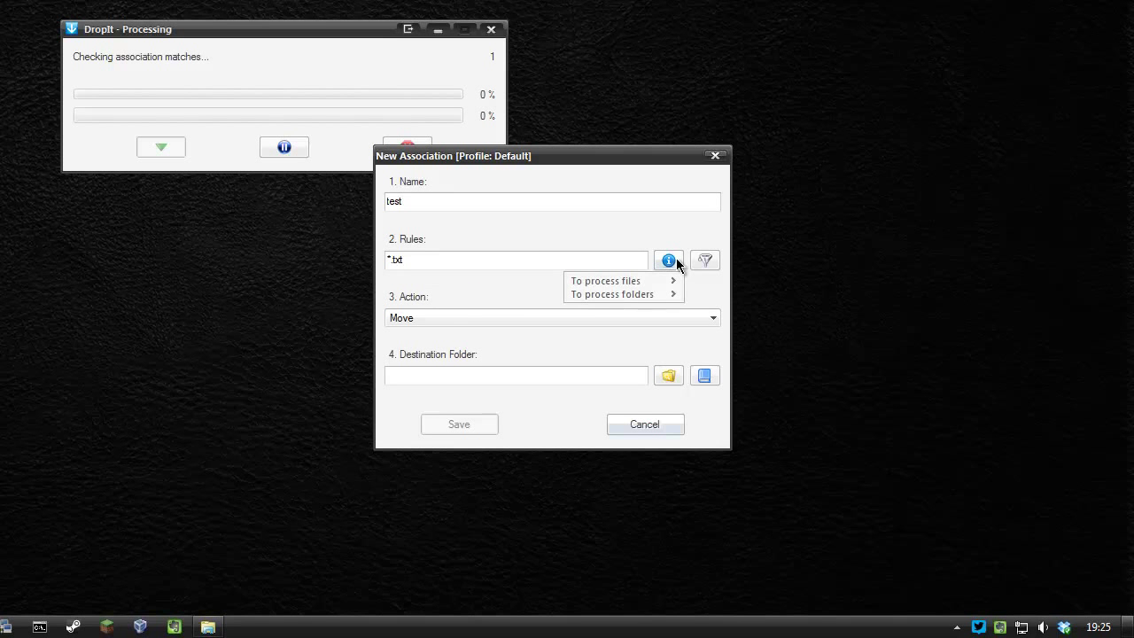
pyautogui.moveTo(611, 282)
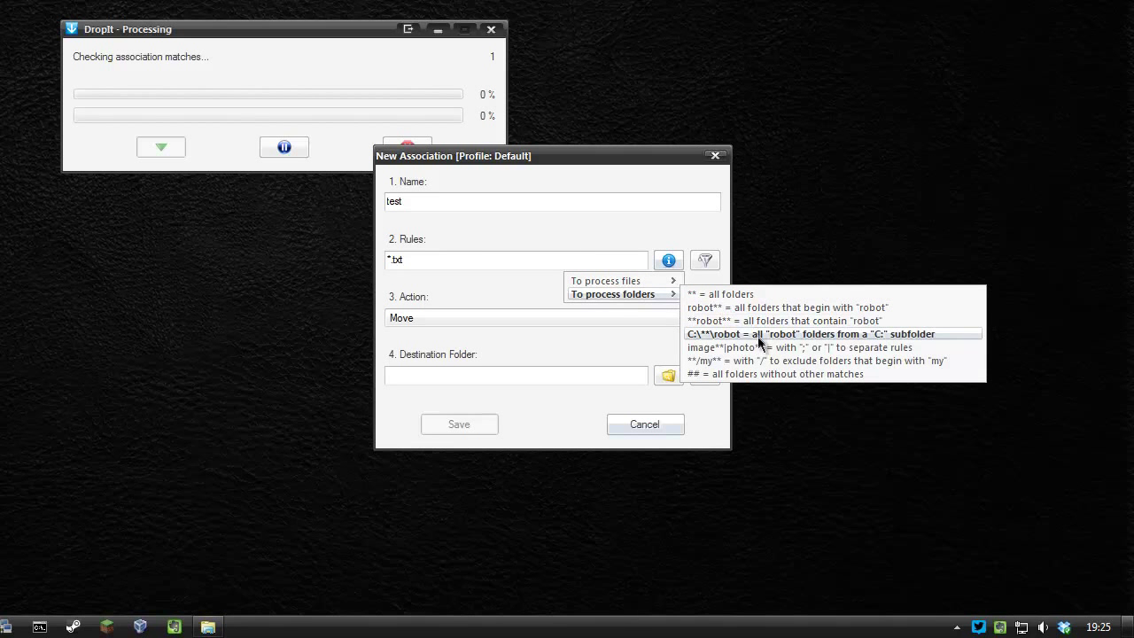
pyautogui.click(659, 230)
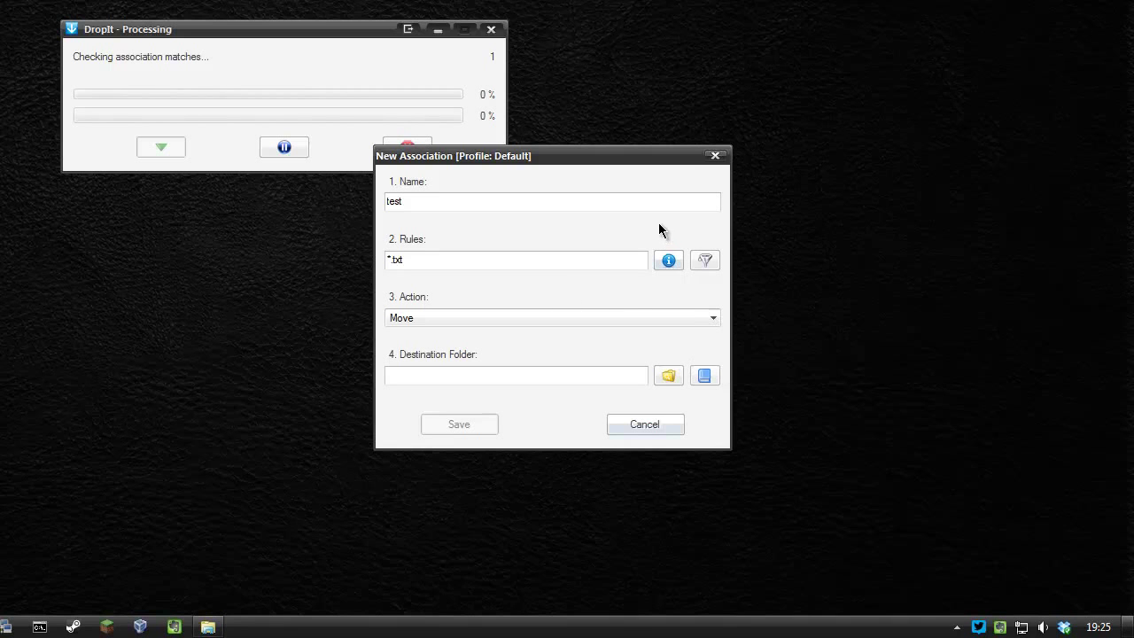
pyautogui.click(706, 262)
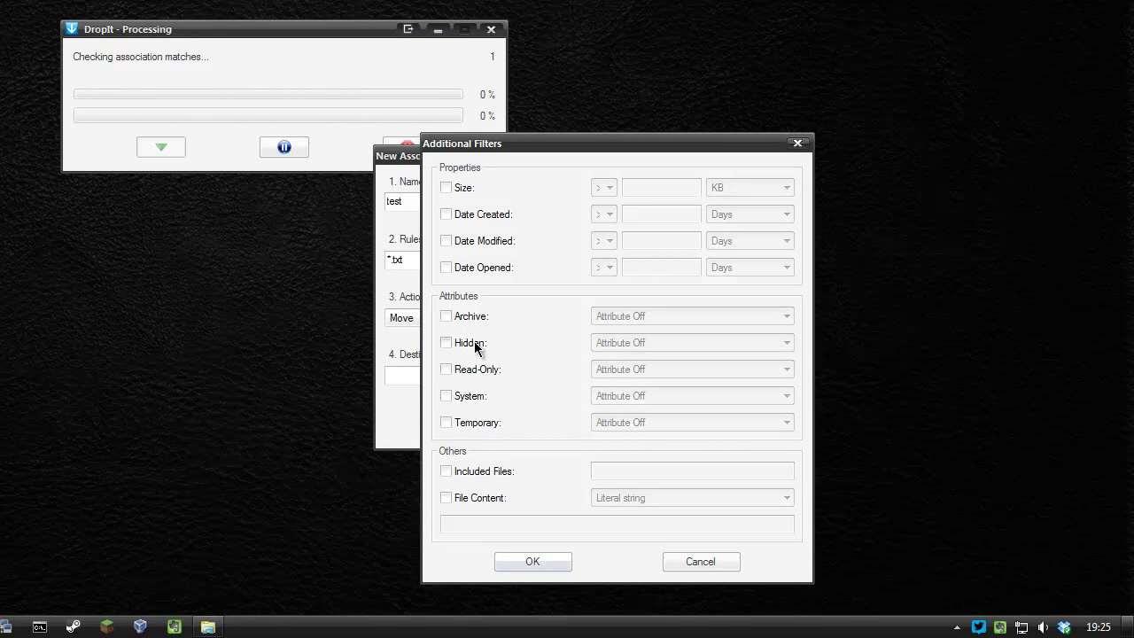
pyautogui.click(710, 559)
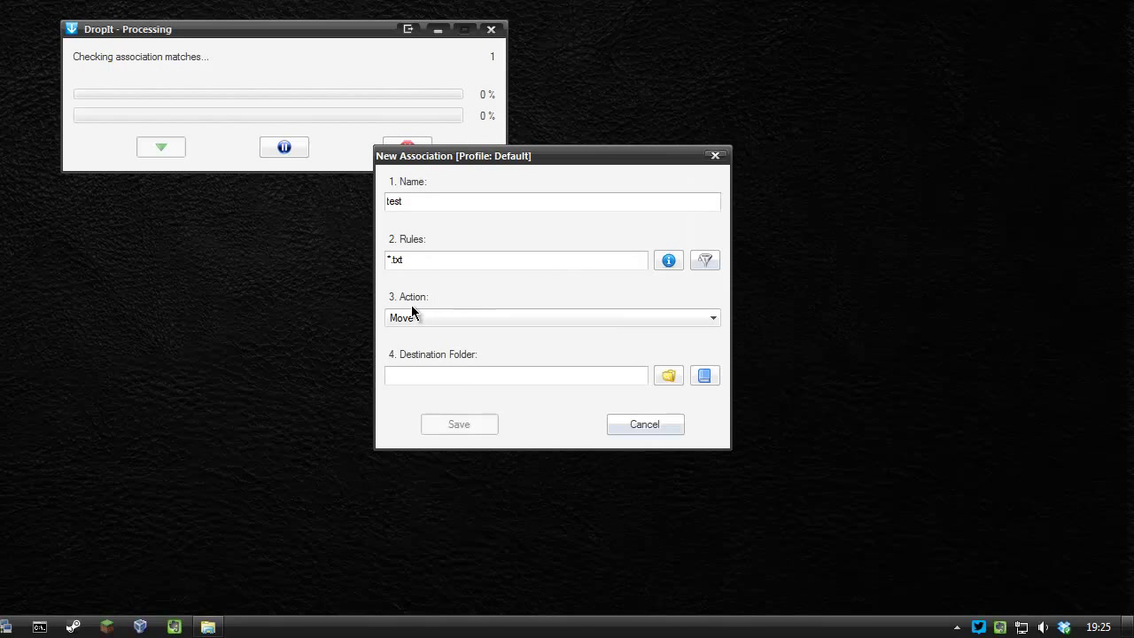
pyautogui.click(463, 319)
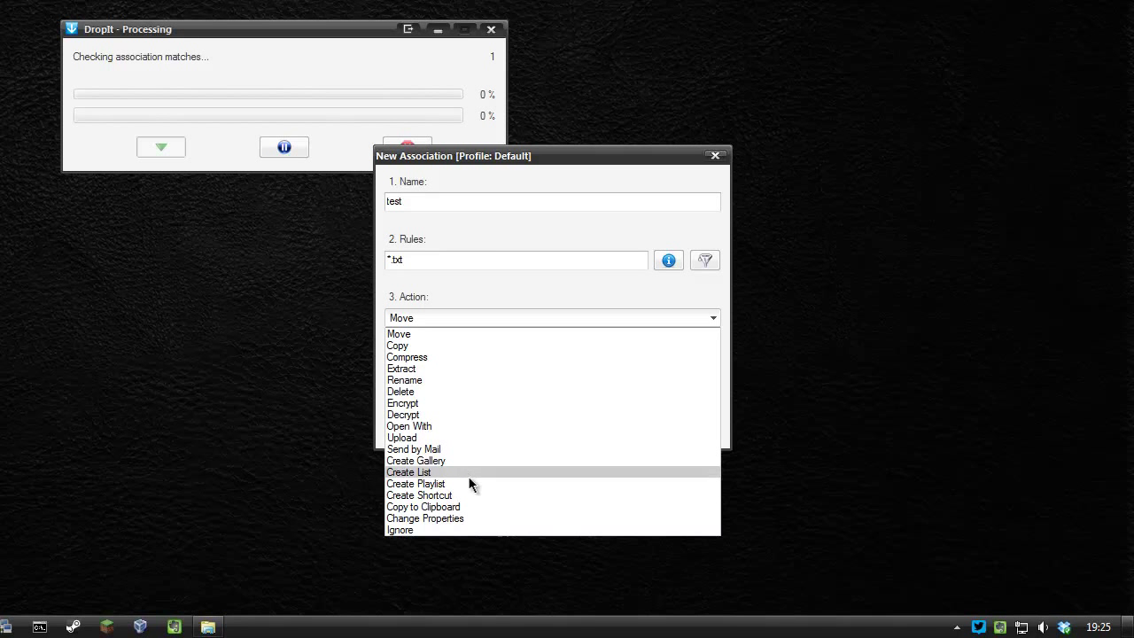
pyautogui.click(520, 302)
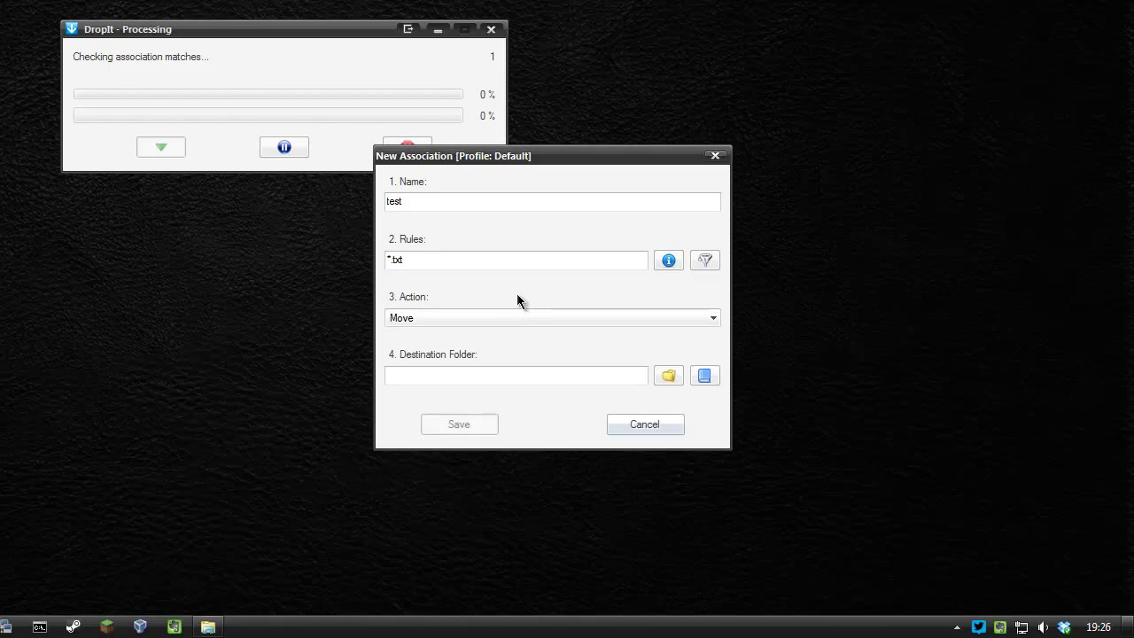
# Set the association's destination to the Result folder on the desktop and save the association
pyautogui.click(667, 374)
pyautogui.click(209, 224)
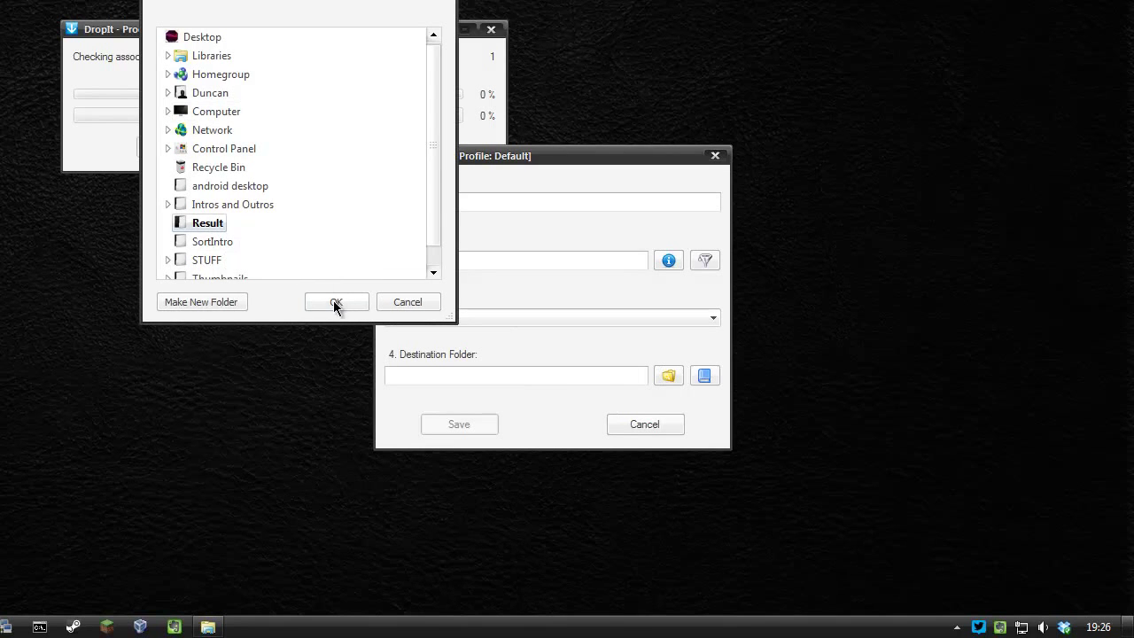
pyautogui.click(330, 302)
pyautogui.click(494, 420)
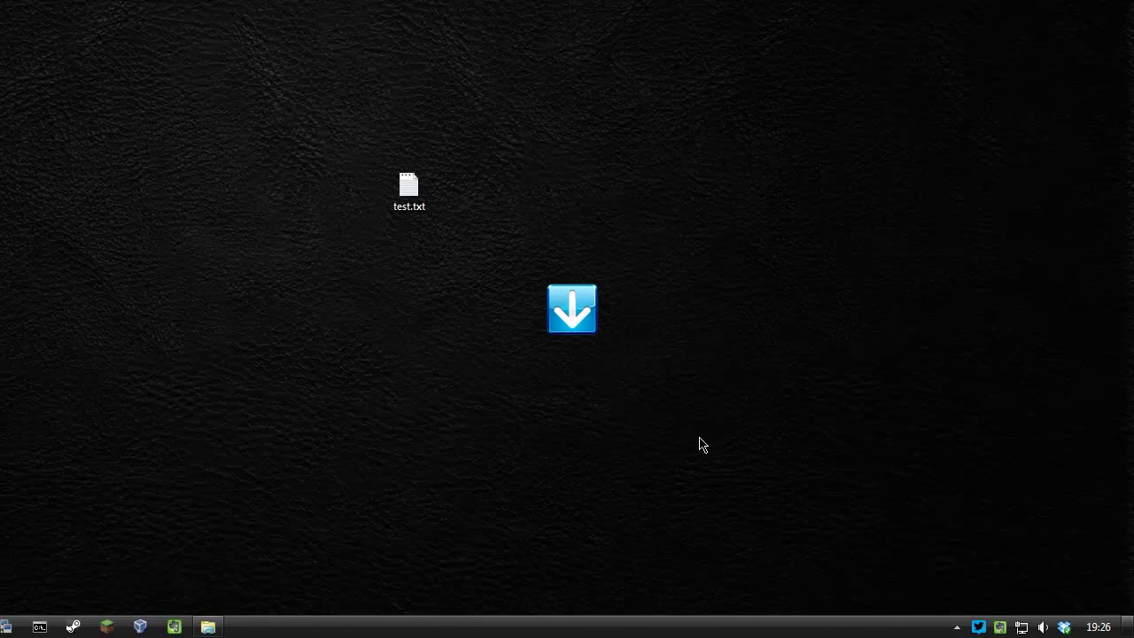
# Process test.txt by dropping it on the DropIt target and check the contents of the Result folder
pyautogui.moveTo(409, 187); pyautogui.dragTo(572, 308)
pyautogui.doubleClick(408, 185)
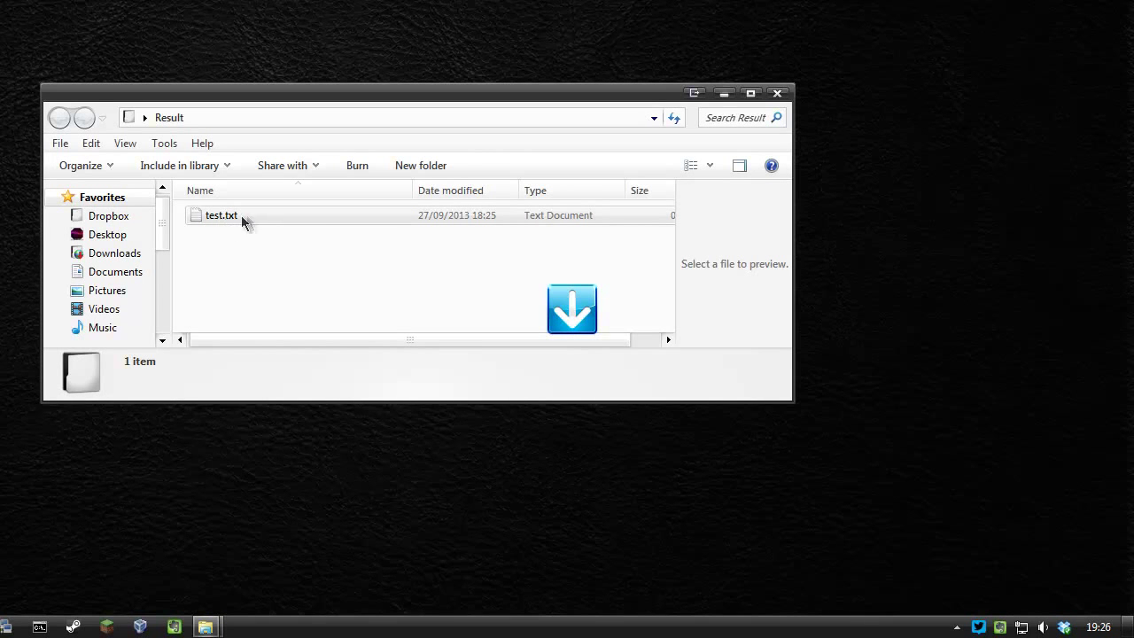
pyautogui.click(777, 93)
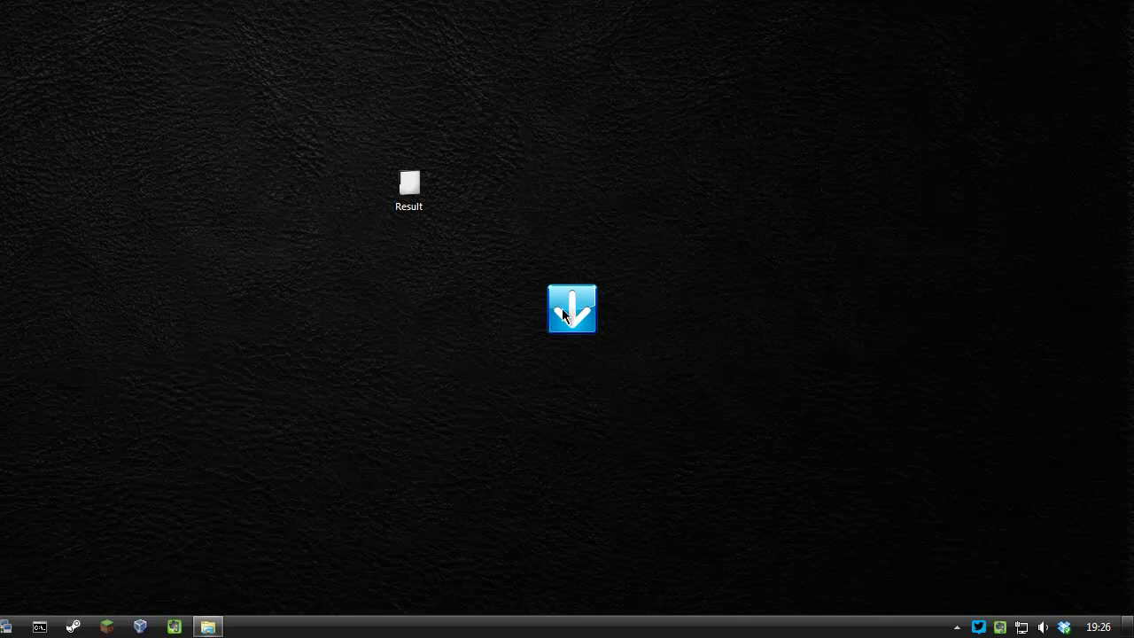
# Review DropIt's main options and its folder monitoring options
pyautogui.rightClick(564, 309)
pyautogui.click(619, 389)
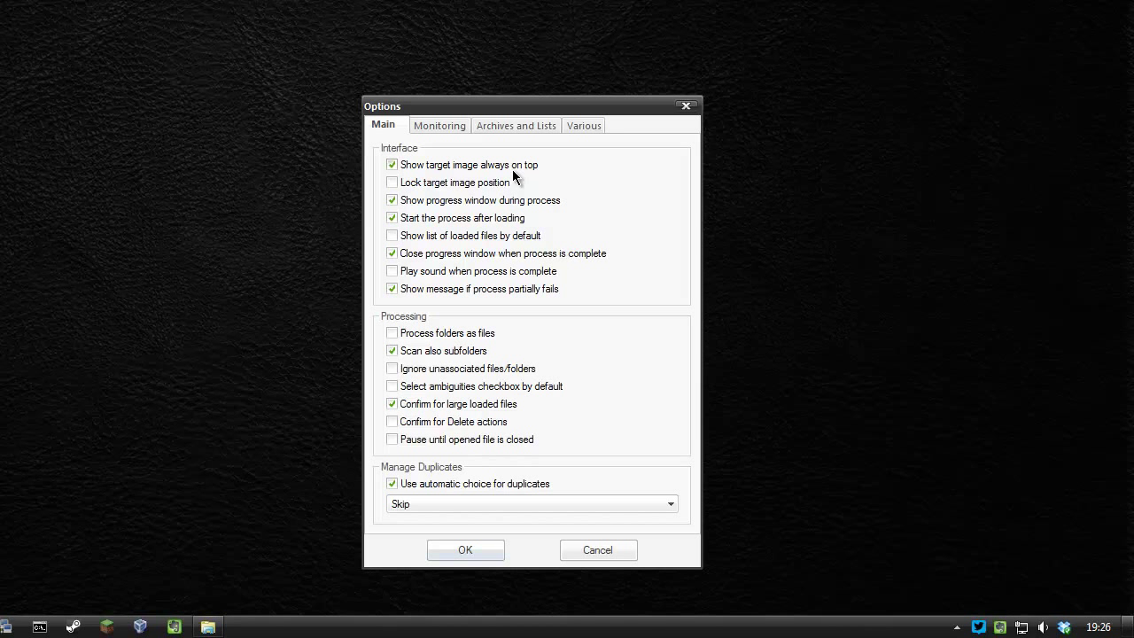
pyautogui.click(443, 130)
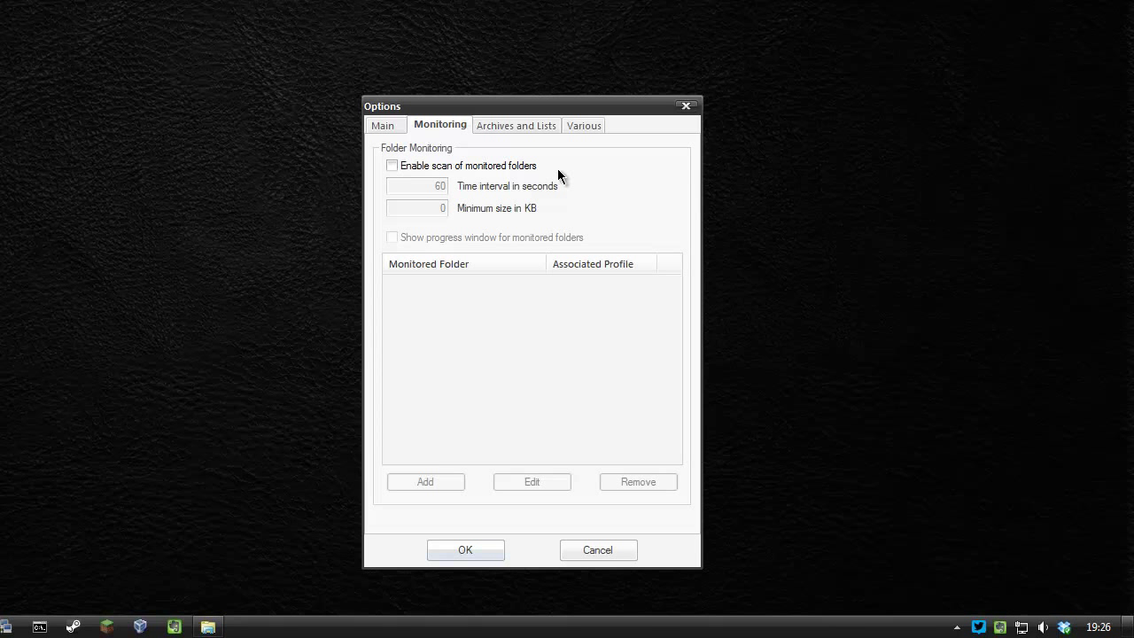
# Try enabling the scan of monitored folders, view the Automatically Add to iTunes folder as an example, and cancel the options
pyautogui.click(392, 166)
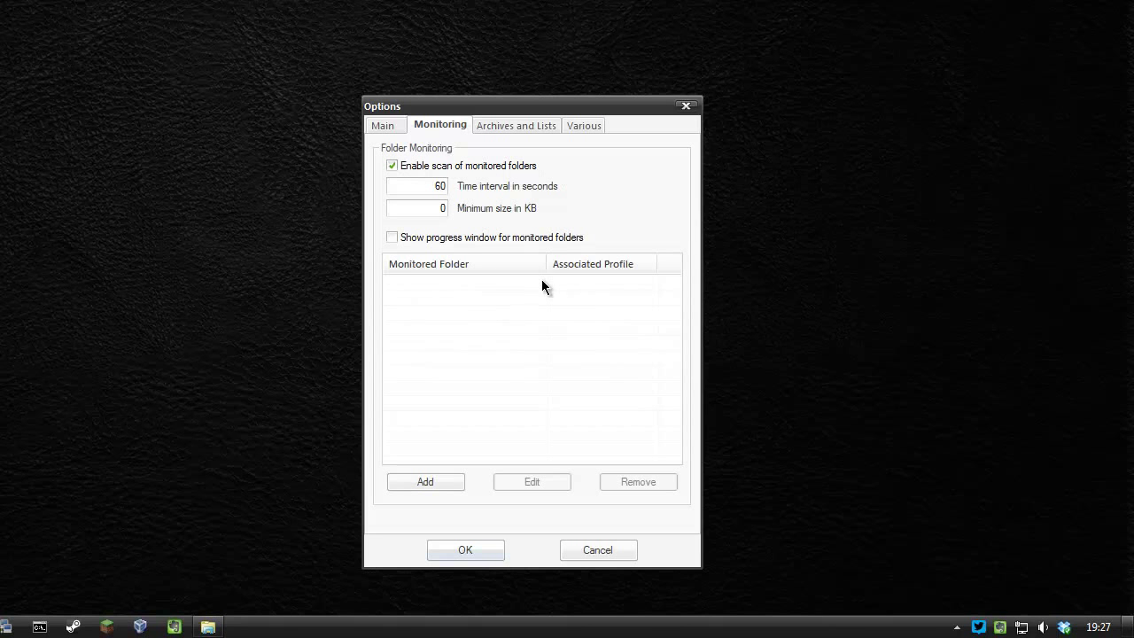
pyautogui.click(207, 626)
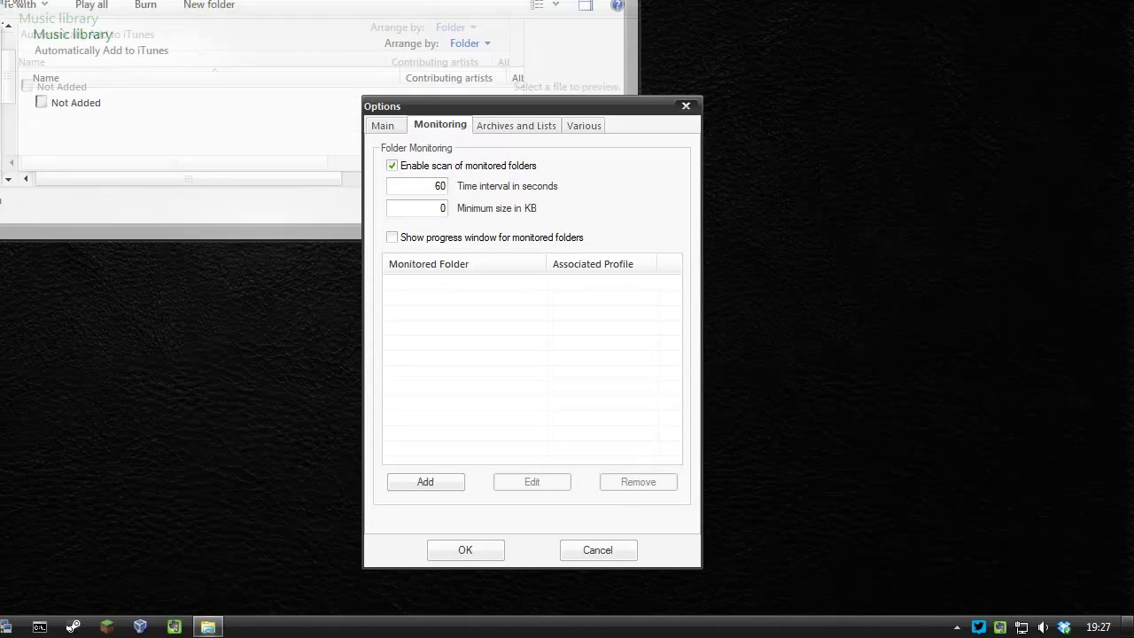
pyautogui.moveTo(470, 108); pyautogui.dragTo(672, 106)
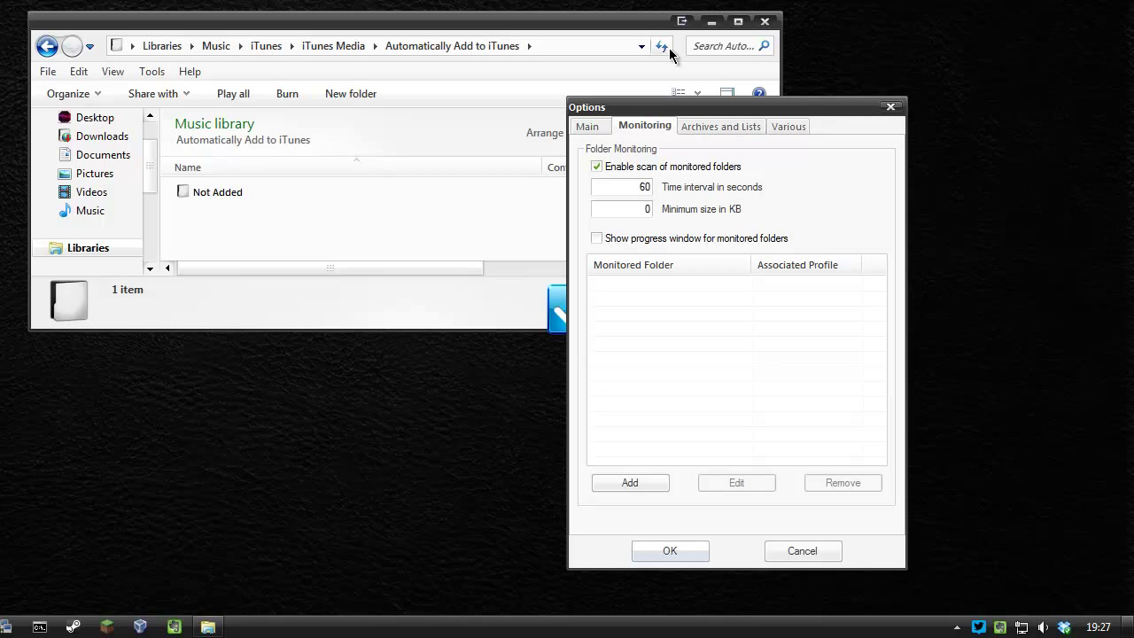
pyautogui.moveTo(624, 29); pyautogui.dragTo(402, 0)
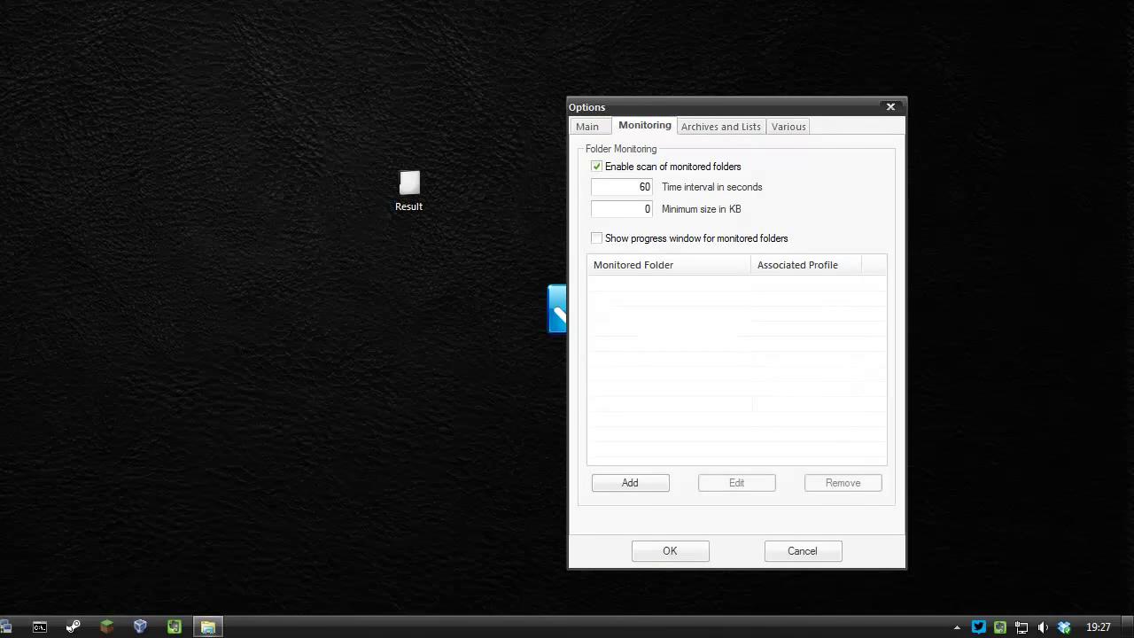
pyautogui.moveTo(700, 112); pyautogui.dragTo(534, 94)
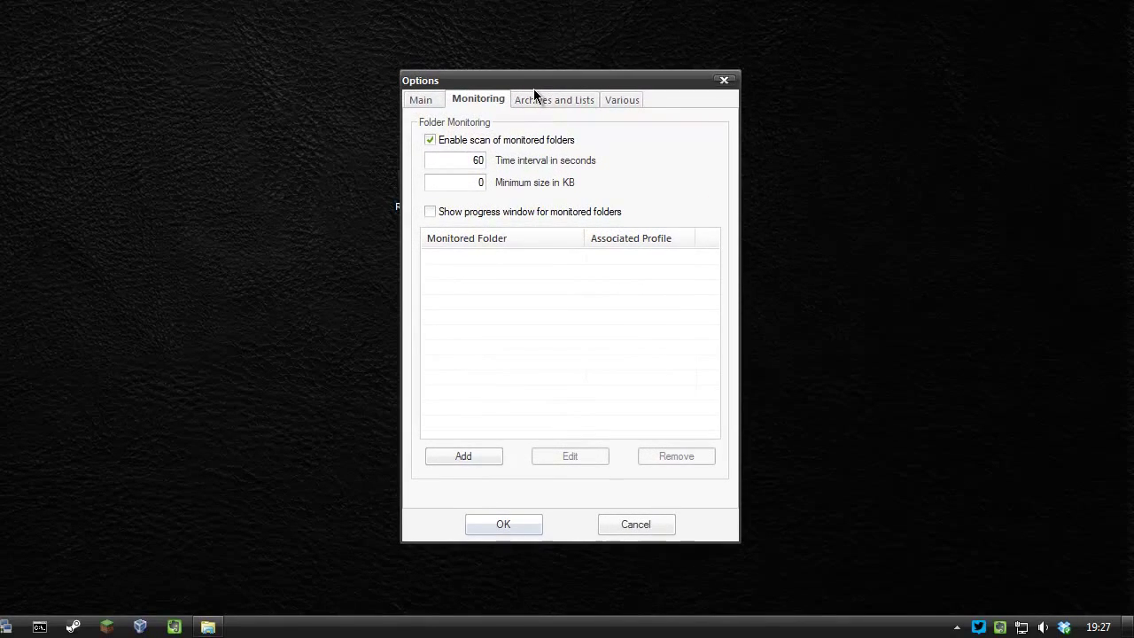
pyautogui.click(636, 525)
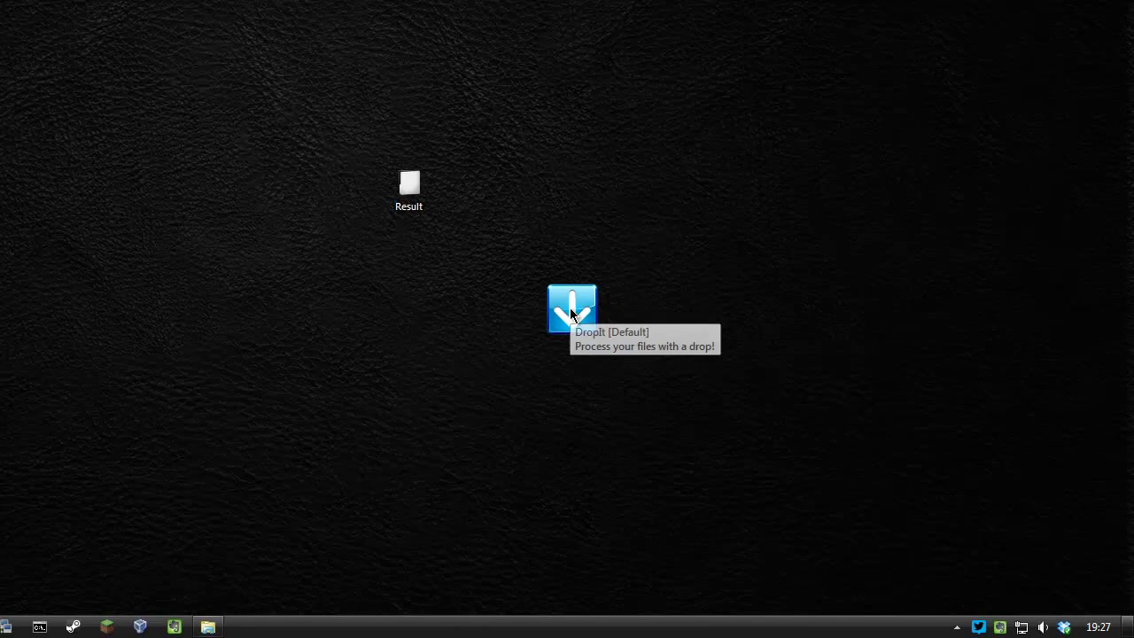